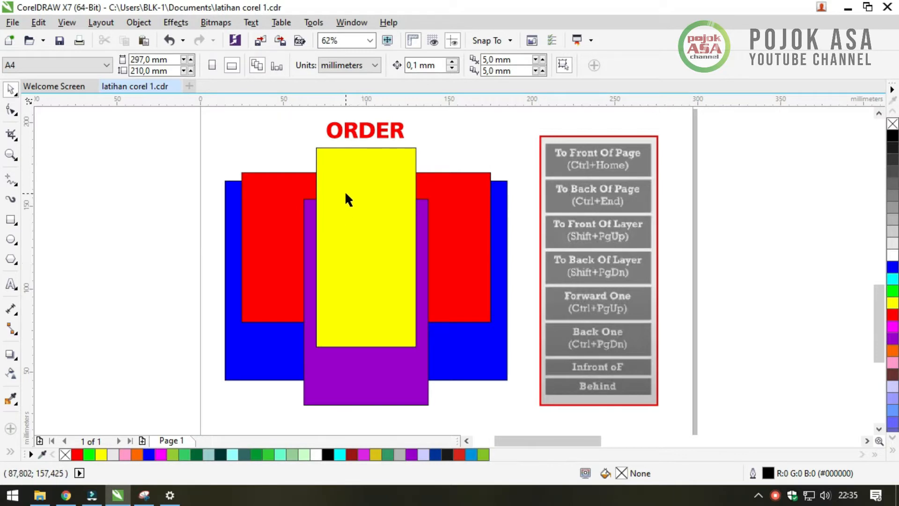
{"action": "left_click", "coordinate": [345, 174]}
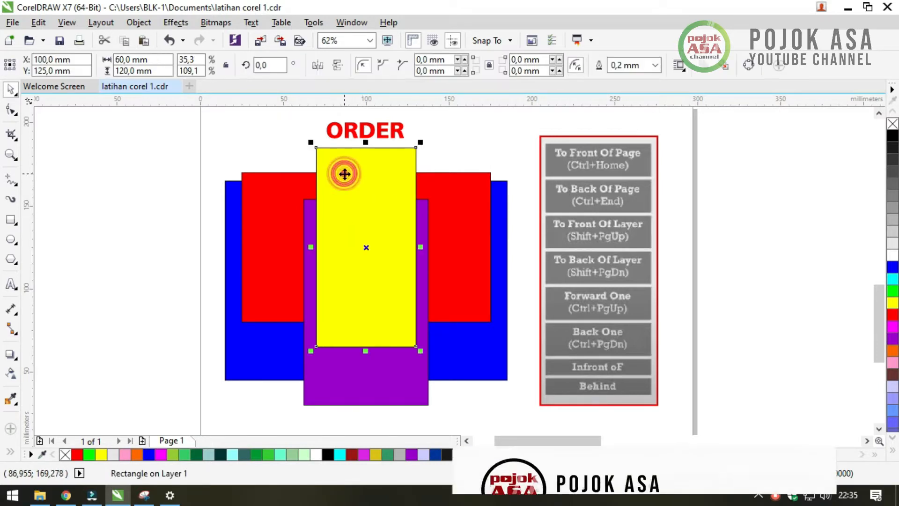
{"action": "left_click", "coordinate": [362, 377]}
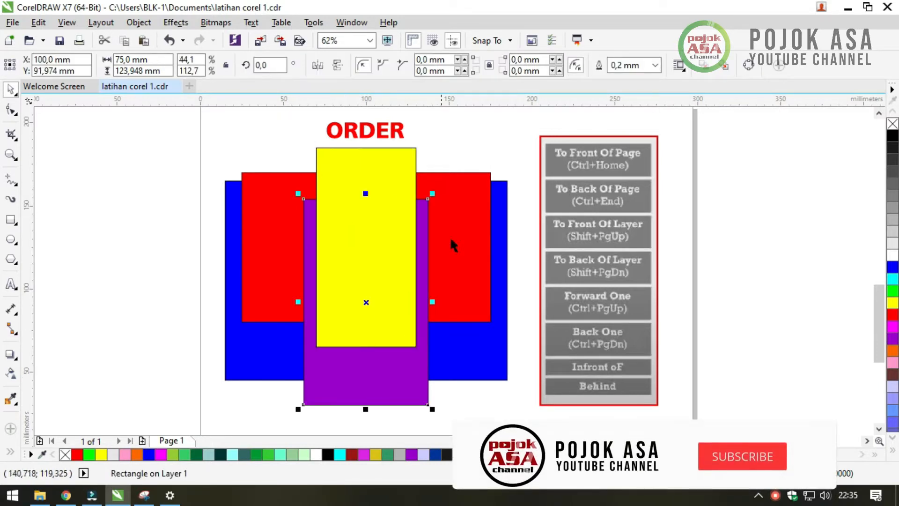
{"action": "left_click", "coordinate": [463, 182]}
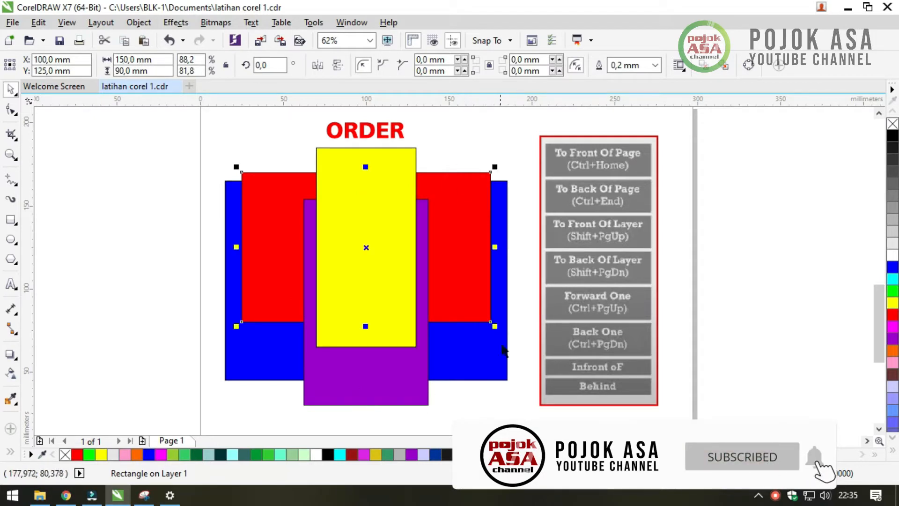
{"action": "left_click", "coordinate": [124, 251]}
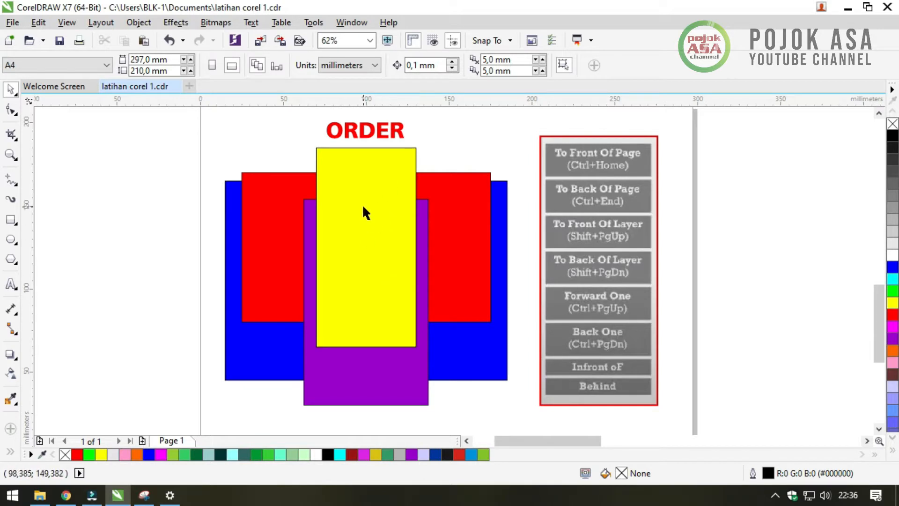
- Place the yellow rectangle directly behind the purple rectangle using the Behind order command
{"action": "left_click", "coordinate": [350, 182]}
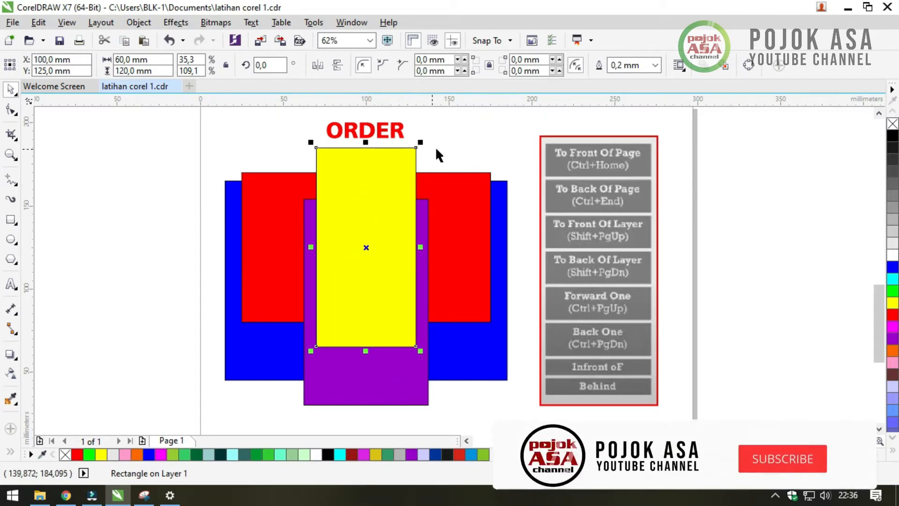
{"action": "left_click", "coordinate": [457, 141]}
{"action": "left_click", "coordinate": [352, 191]}
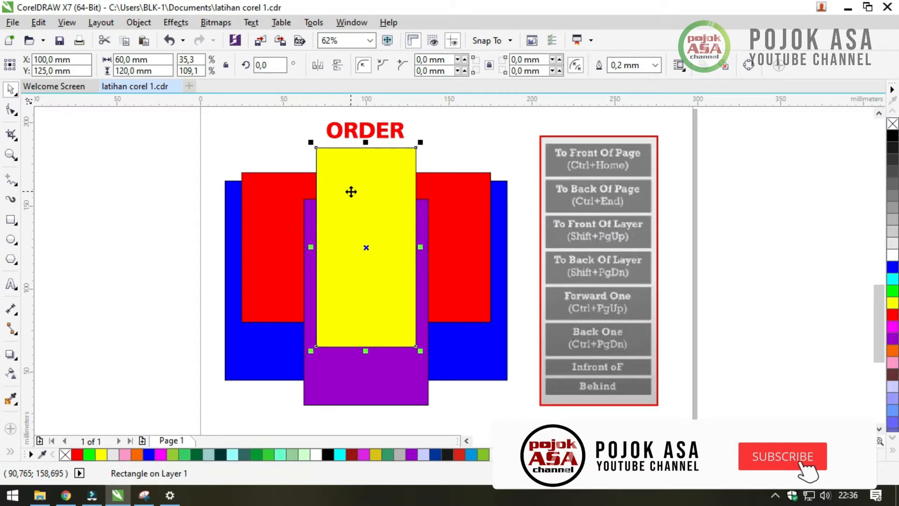
{"action": "right_click", "coordinate": [351, 176]}
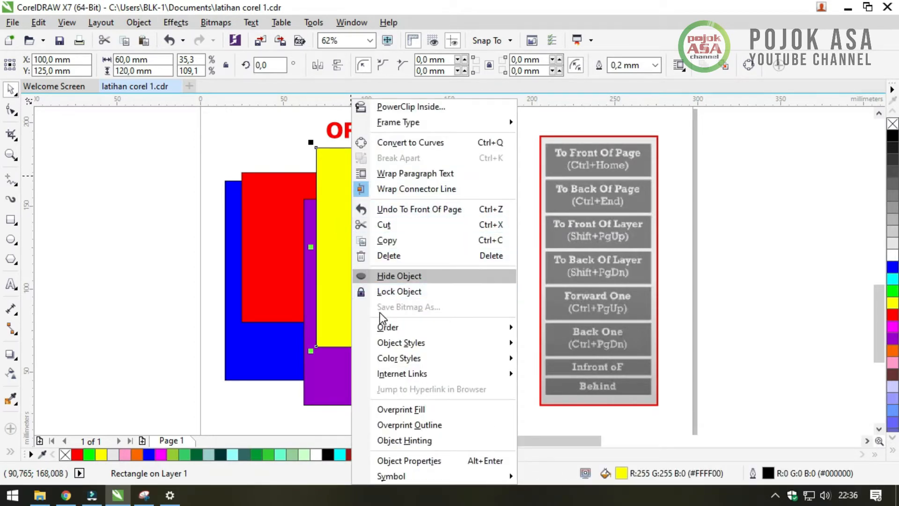
{"action": "mouse_move", "coordinate": [382, 329]}
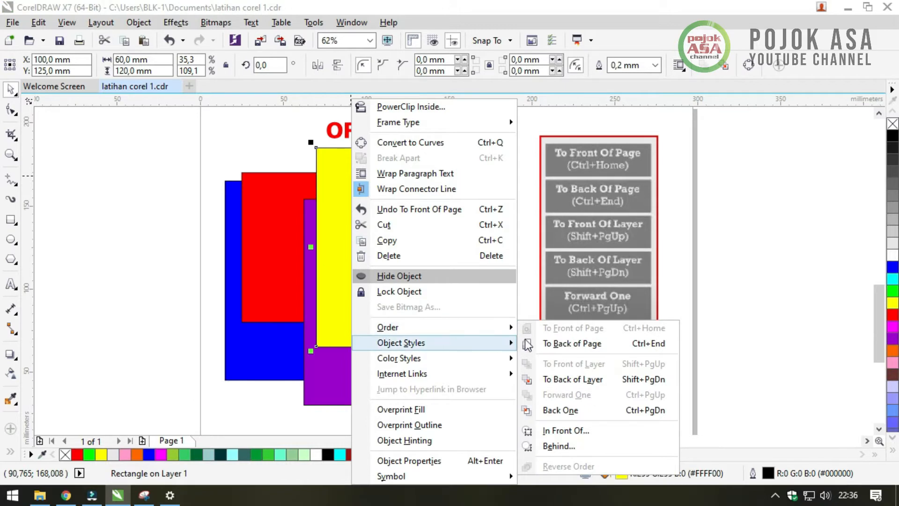
{"action": "left_click", "coordinate": [554, 447]}
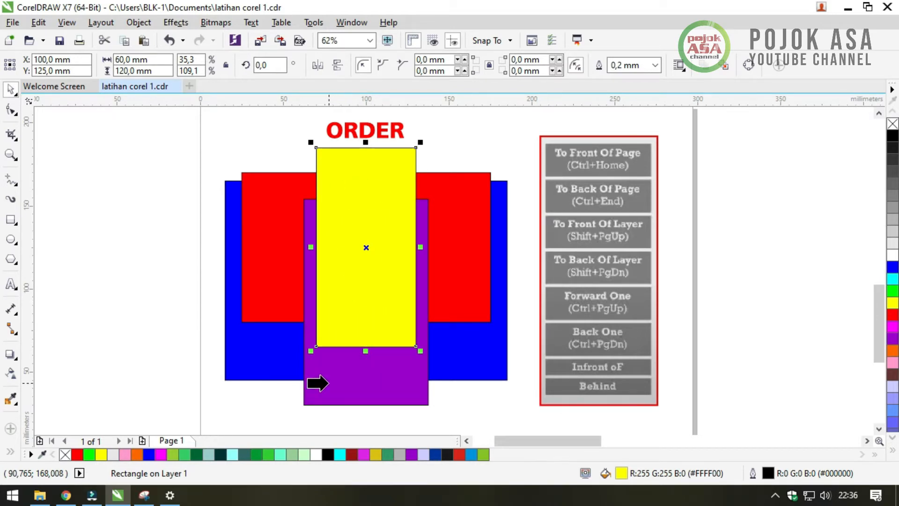
{"action": "left_click", "coordinate": [328, 383]}
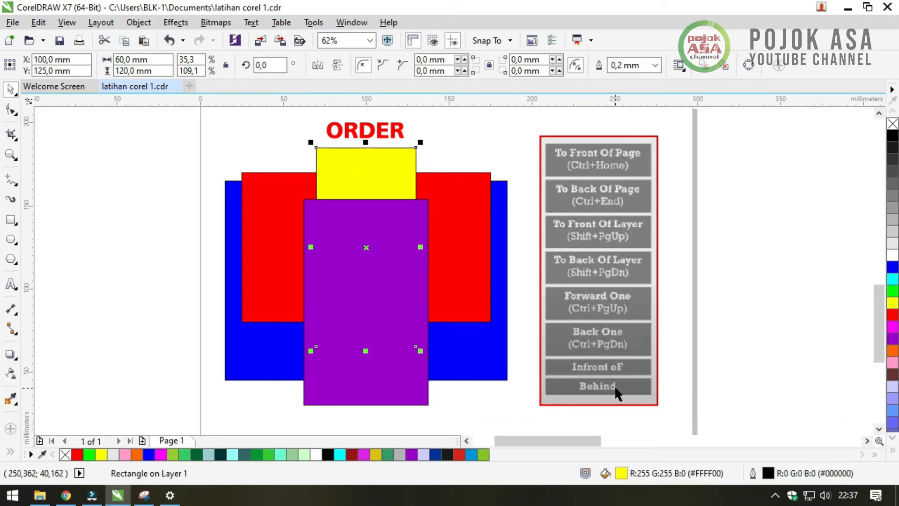
- Place the yellow rectangle directly in front of the purple rectangle using the In Front Of order command
{"action": "right_click", "coordinate": [362, 170]}
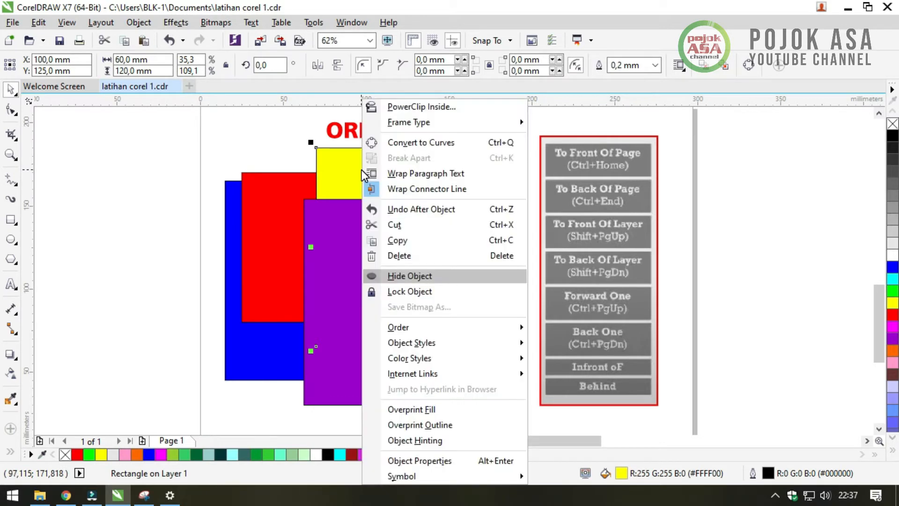
{"action": "left_click", "coordinate": [391, 327]}
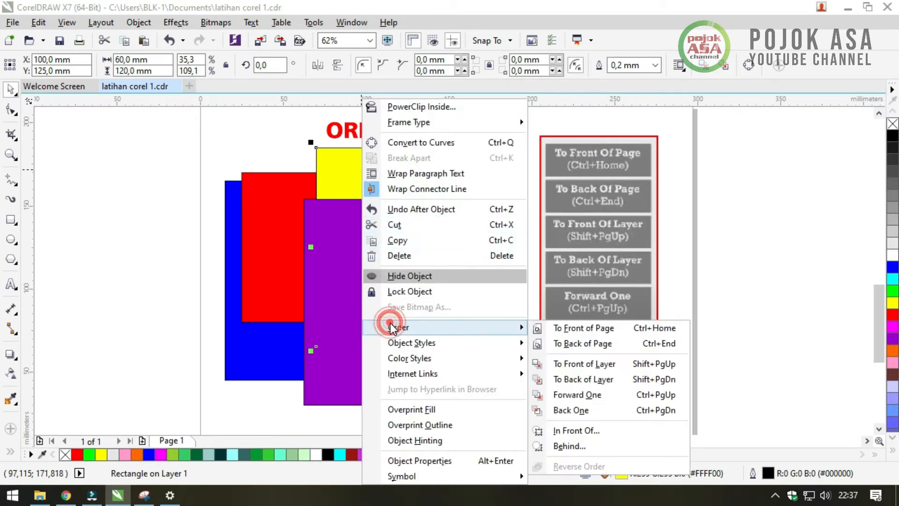
{"action": "left_click", "coordinate": [568, 430]}
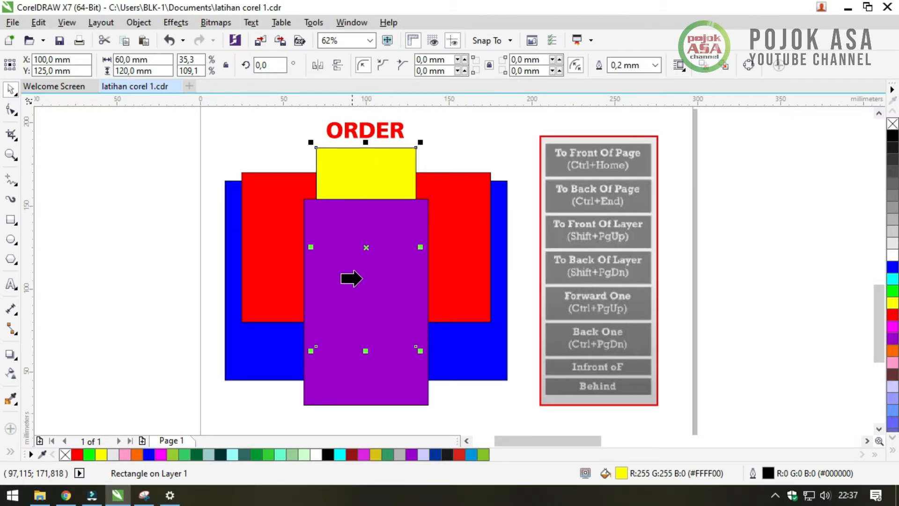
{"action": "left_click", "coordinate": [344, 394]}
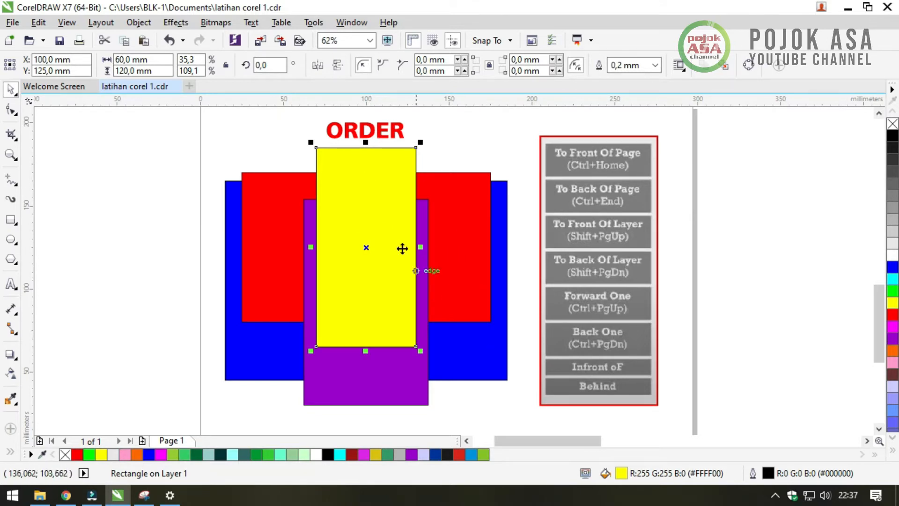
- Place the yellow rectangle directly behind the red rectangle using the Behind order command
{"action": "right_click", "coordinate": [375, 197]}
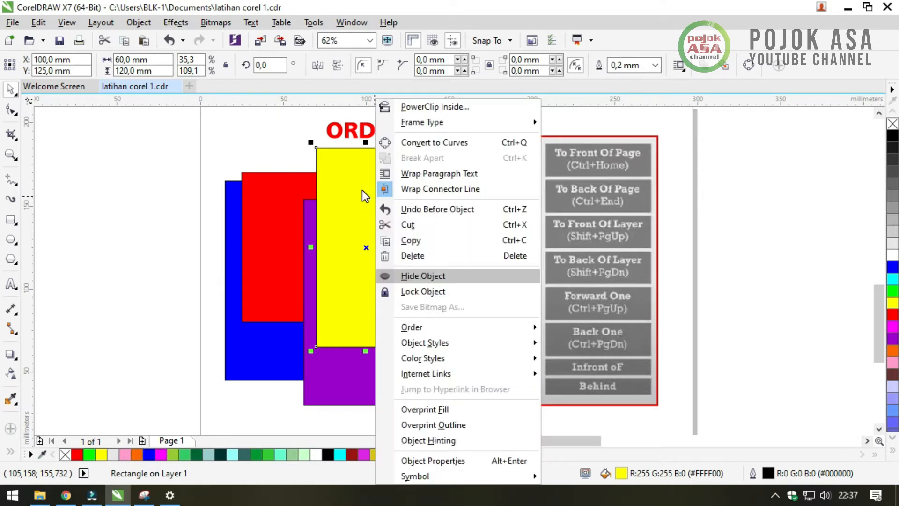
{"action": "mouse_move", "coordinate": [412, 327]}
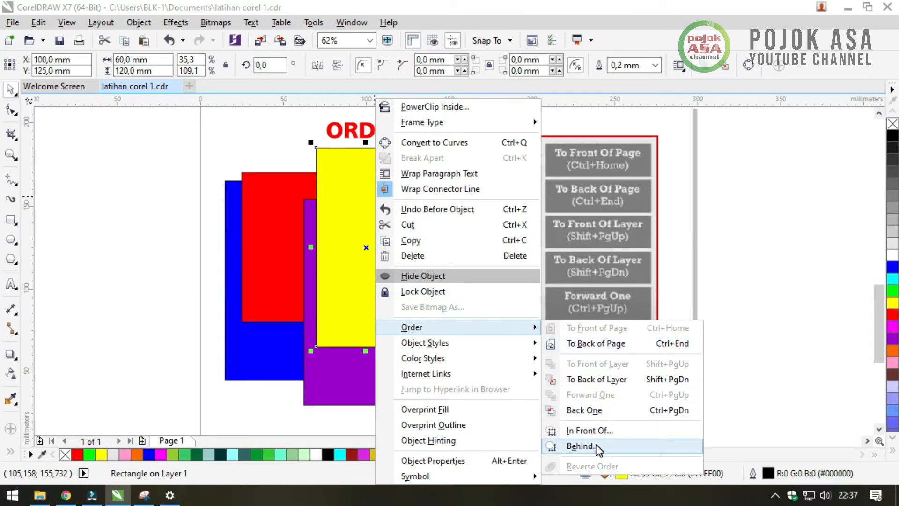
{"action": "left_click", "coordinate": [581, 446]}
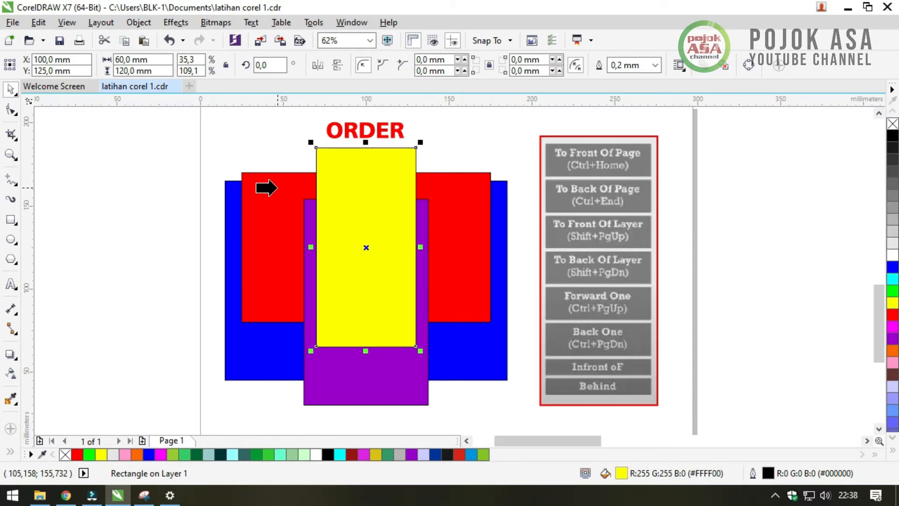
{"action": "left_click", "coordinate": [276, 188]}
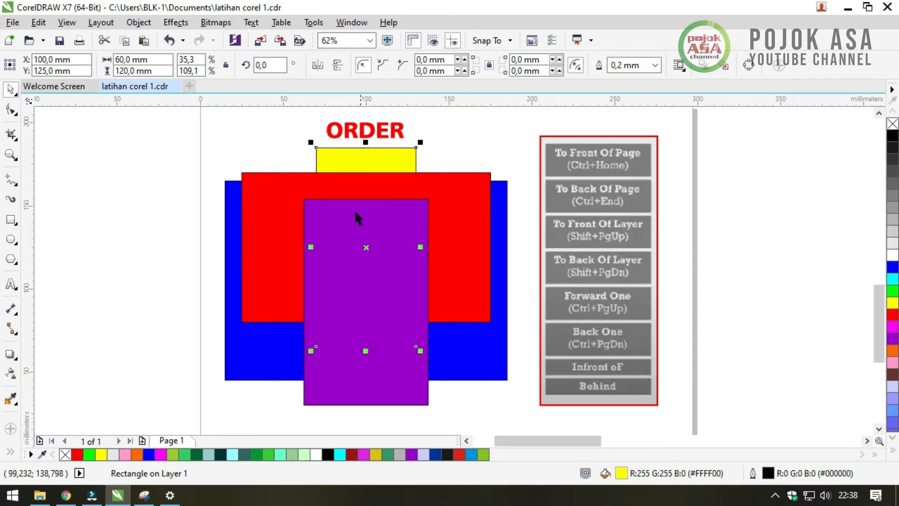
- Bring the yellow rectangle back in front of the purple rectangle with In Front Of, and clear the selection
{"action": "right_click", "coordinate": [383, 166]}
{"action": "mouse_move", "coordinate": [515, 328]}
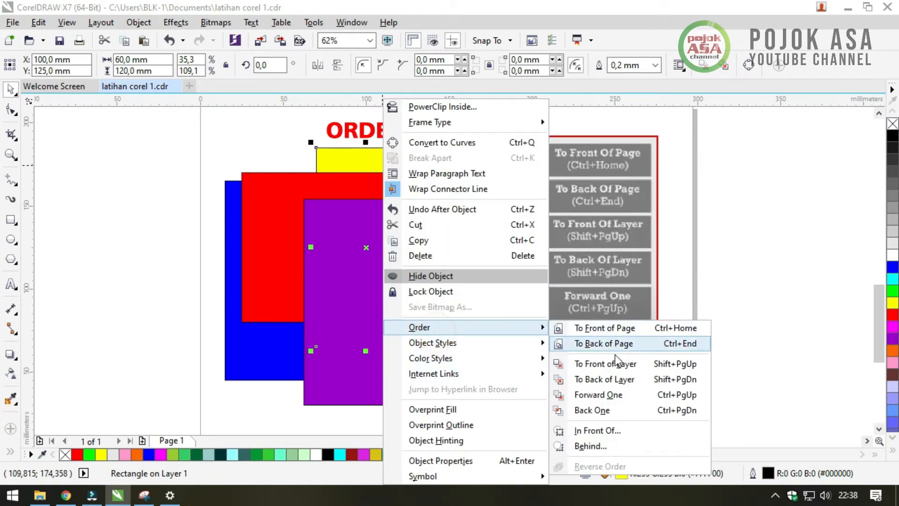
{"action": "left_click", "coordinate": [591, 446]}
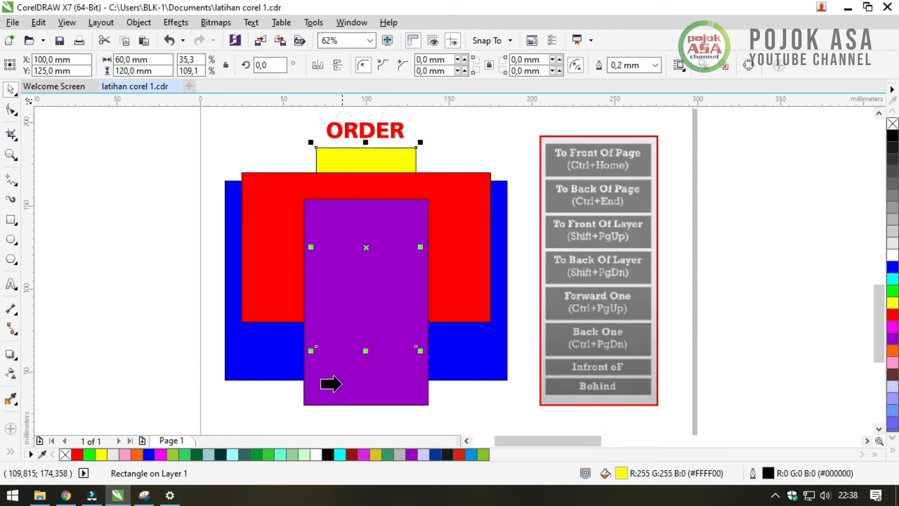
{"action": "left_click", "coordinate": [341, 383]}
{"action": "left_click", "coordinate": [736, 286]}
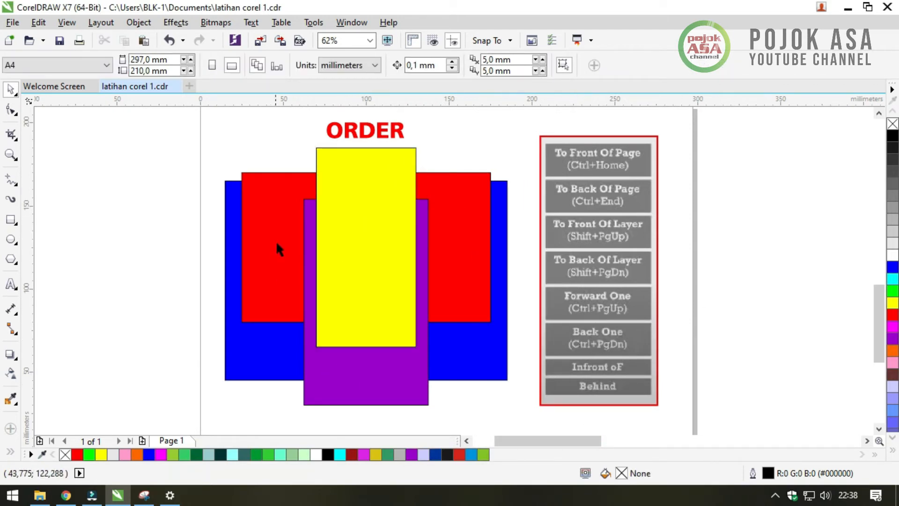
- Send the yellow rectangle one level back in the stacking order with Back One
{"action": "left_click", "coordinate": [372, 172]}
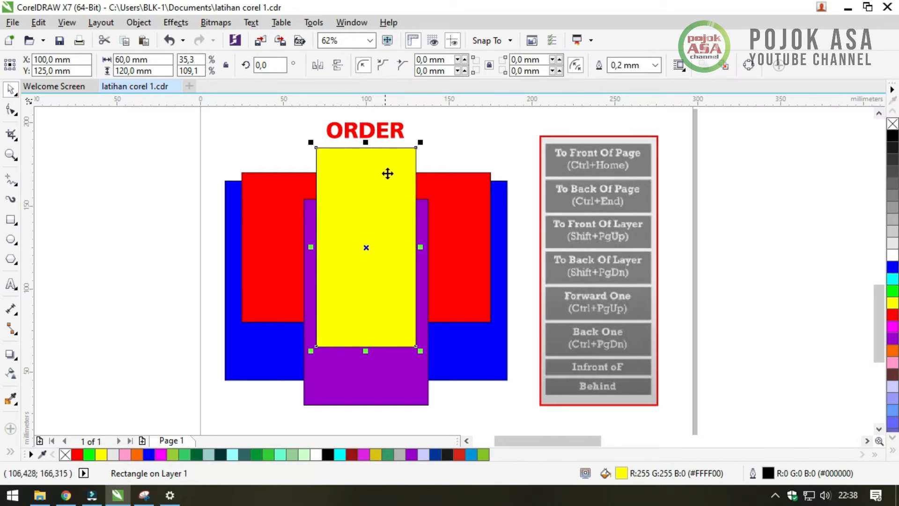
{"action": "right_click", "coordinate": [387, 174]}
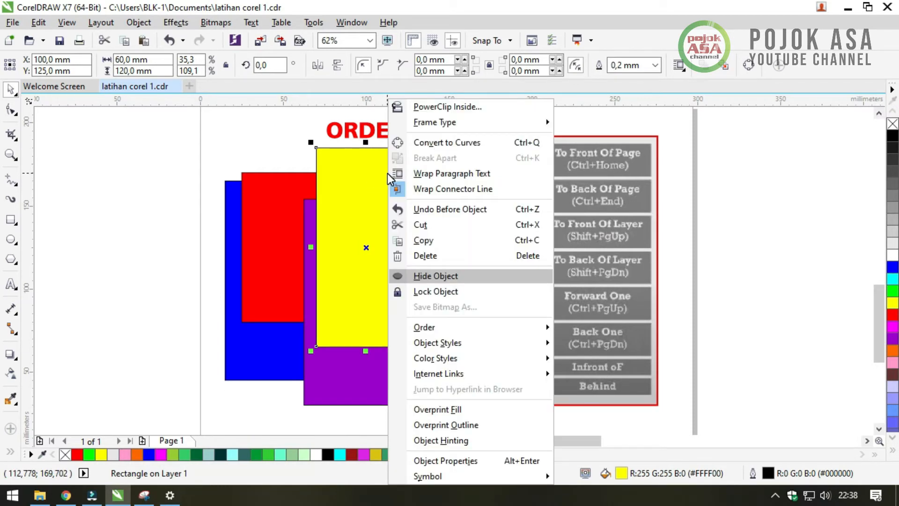
{"action": "left_click", "coordinate": [416, 327]}
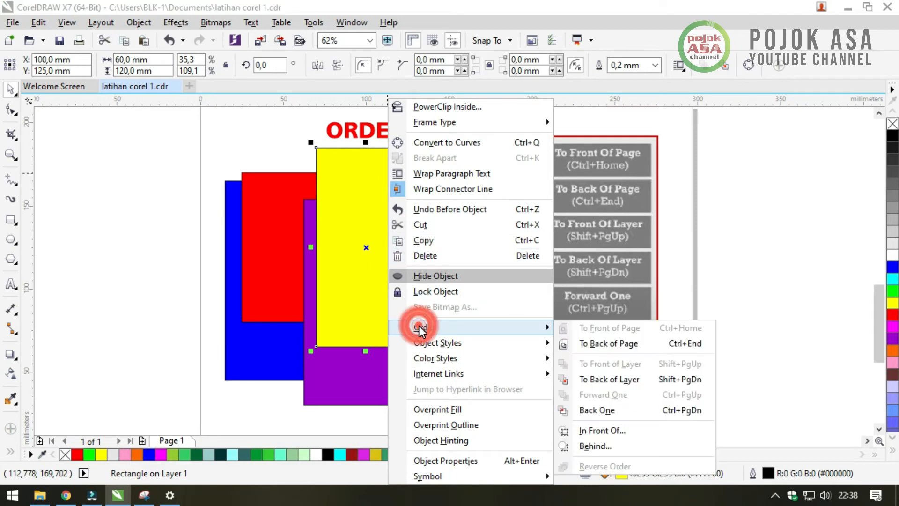
{"action": "left_click", "coordinate": [605, 410]}
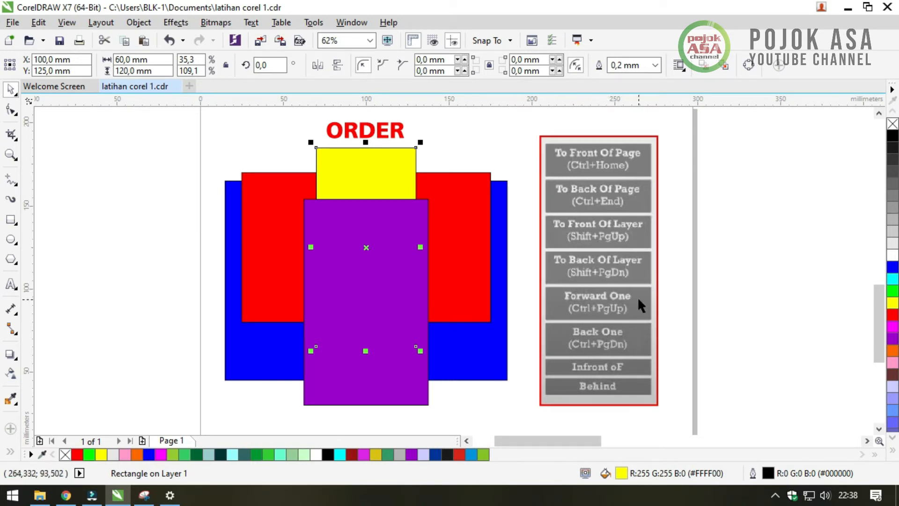
- Raise the yellow rectangle one level in the stacking order with Forward One
{"action": "right_click", "coordinate": [359, 163]}
{"action": "left_click", "coordinate": [396, 327]}
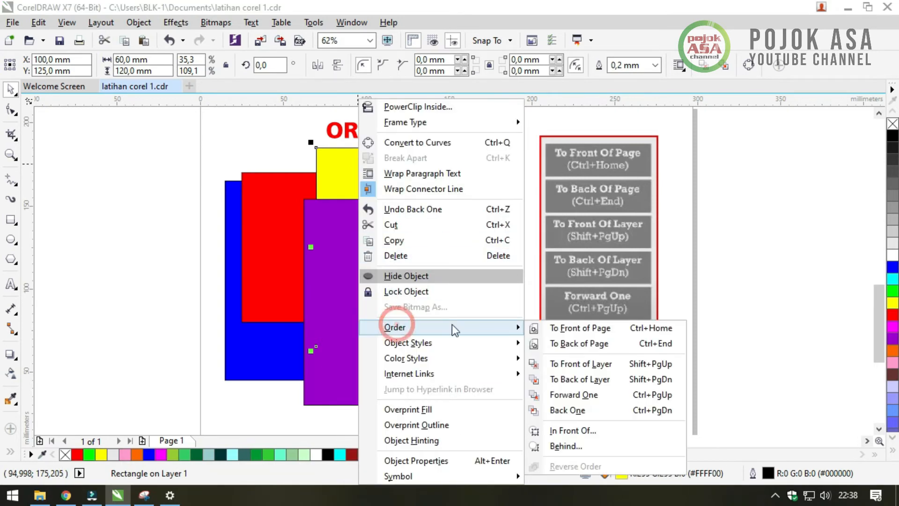
{"action": "left_click", "coordinate": [579, 399]}
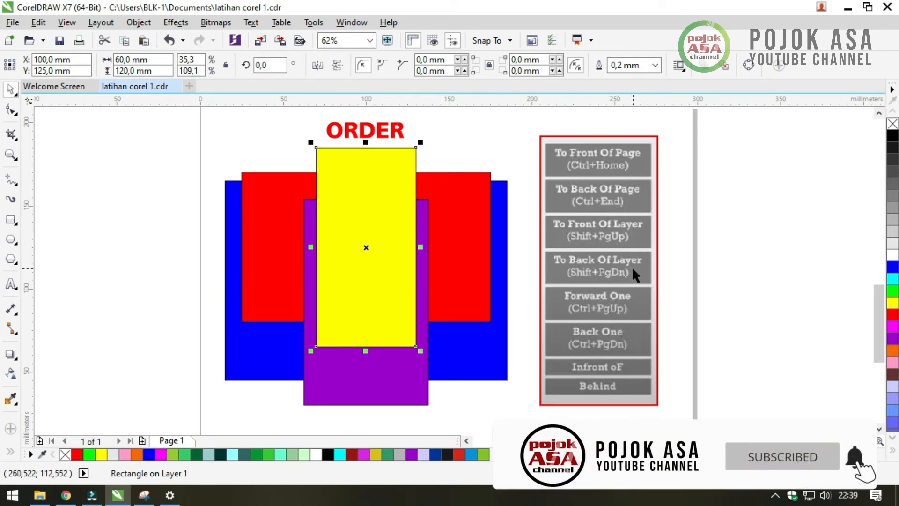
- Send the yellow rectangle behind all other objects on its layer with To Back of Layer
{"action": "right_click", "coordinate": [368, 181]}
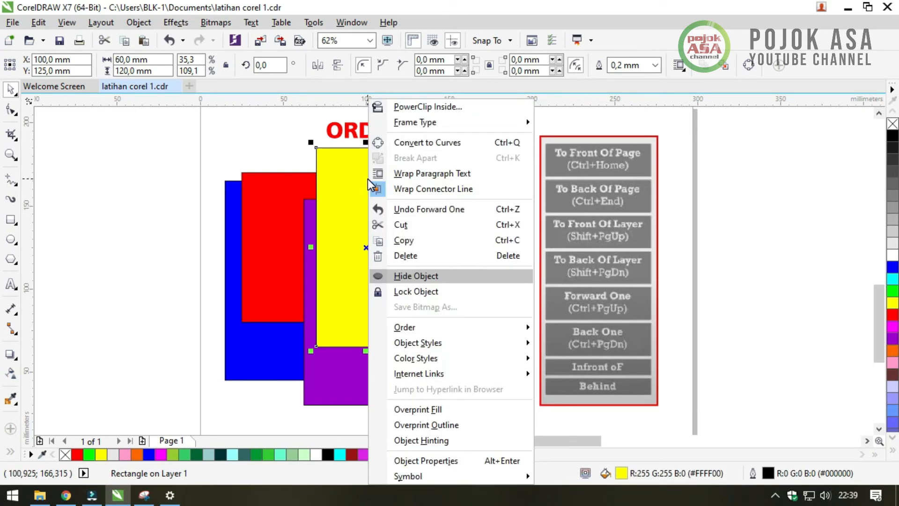
{"action": "mouse_move", "coordinate": [420, 325]}
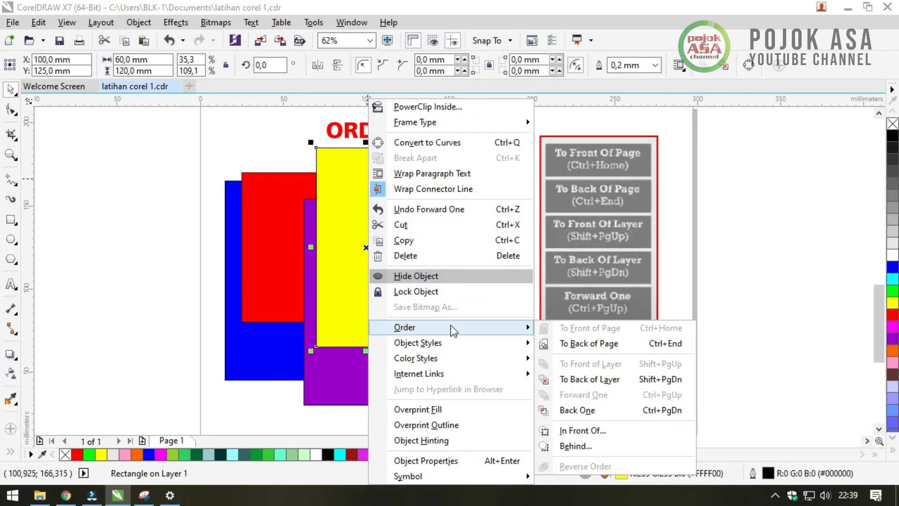
{"action": "left_click", "coordinate": [608, 384]}
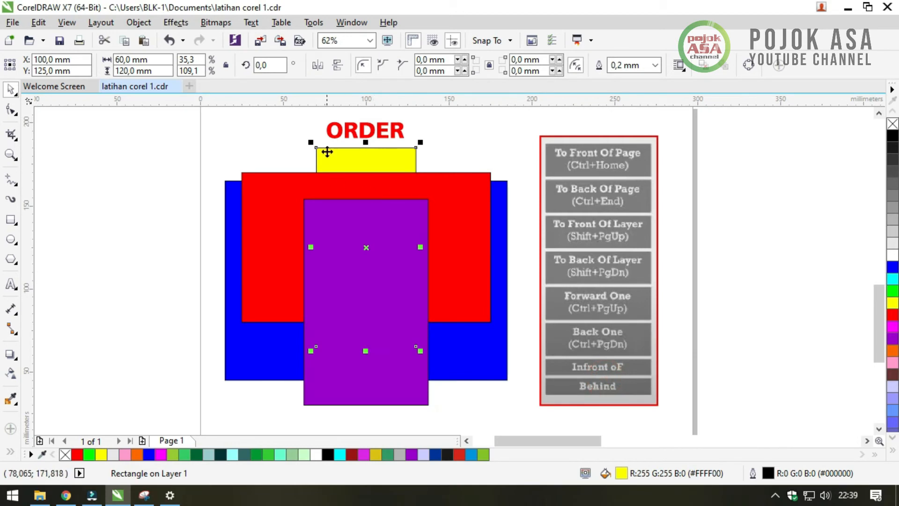
- Move the yellow rectangle slightly down and left to about X 98.25 mm, Y 123.24 mm, and deselect it
{"action": "left_click", "coordinate": [376, 163]}
{"action": "left_click_drag", "start_coordinate": [376, 163], "coordinate": [390, 191]}
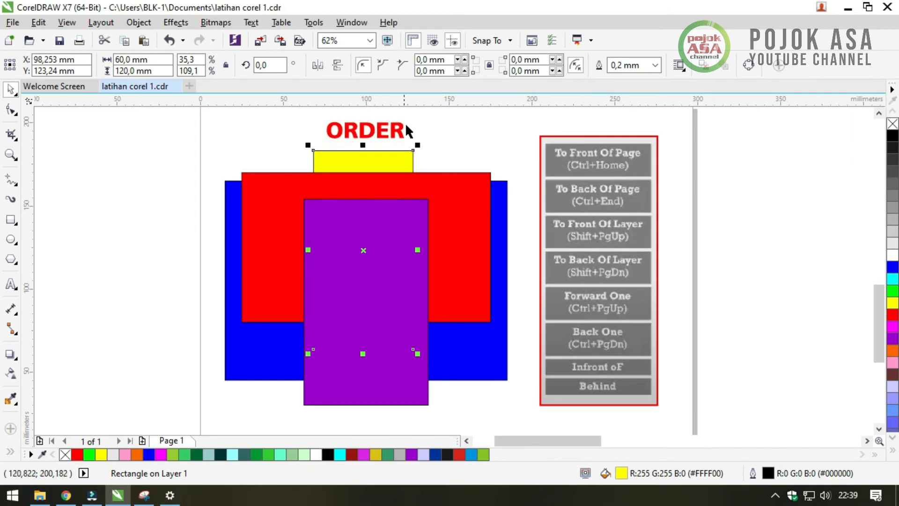
{"action": "left_click", "coordinate": [443, 127]}
{"action": "left_click", "coordinate": [375, 134]}
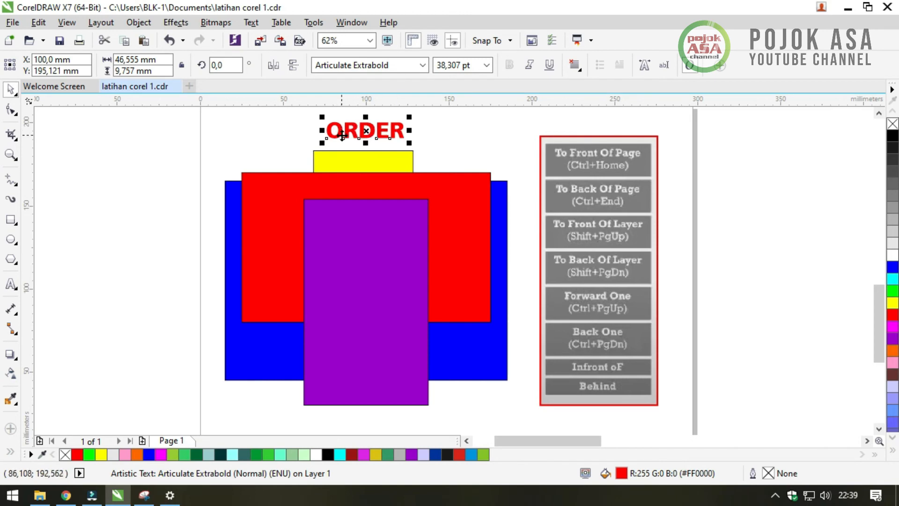
{"action": "left_click", "coordinate": [457, 135]}
{"action": "left_click", "coordinate": [376, 165]}
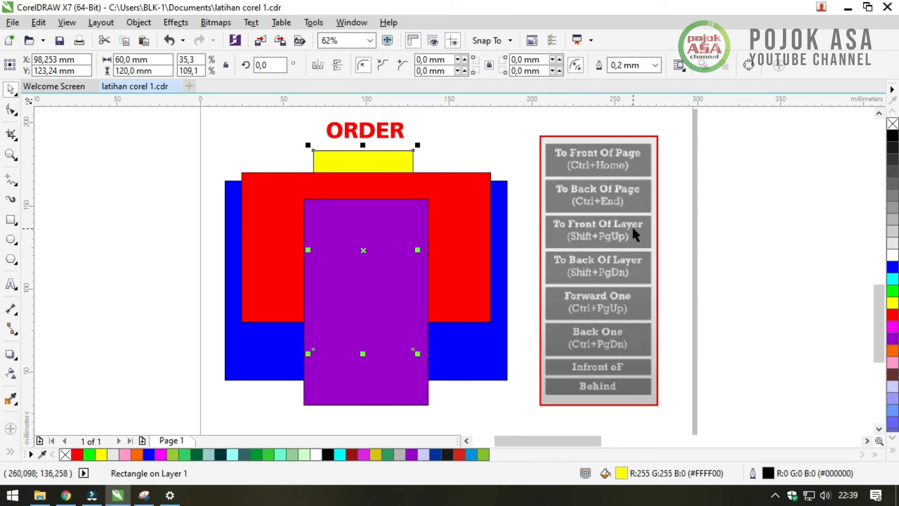
{"action": "right_click", "coordinate": [377, 162]}
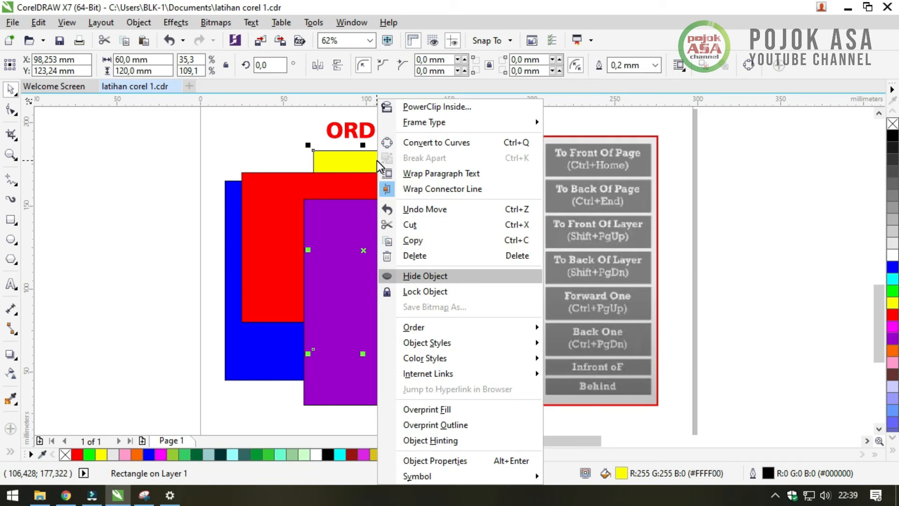
{"action": "left_click", "coordinate": [342, 158]}
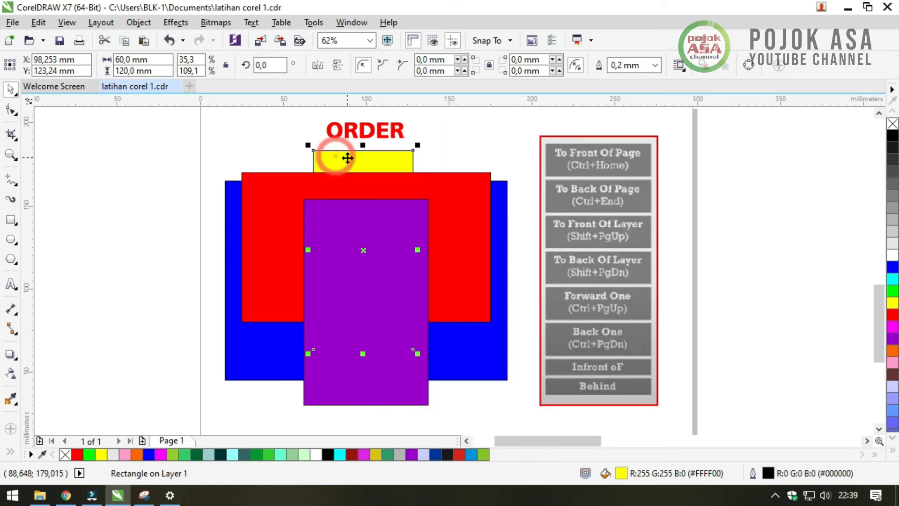
- Bring the yellow rectangle in front of all other objects on its layer with To Front of Layer
{"action": "right_click", "coordinate": [348, 159]}
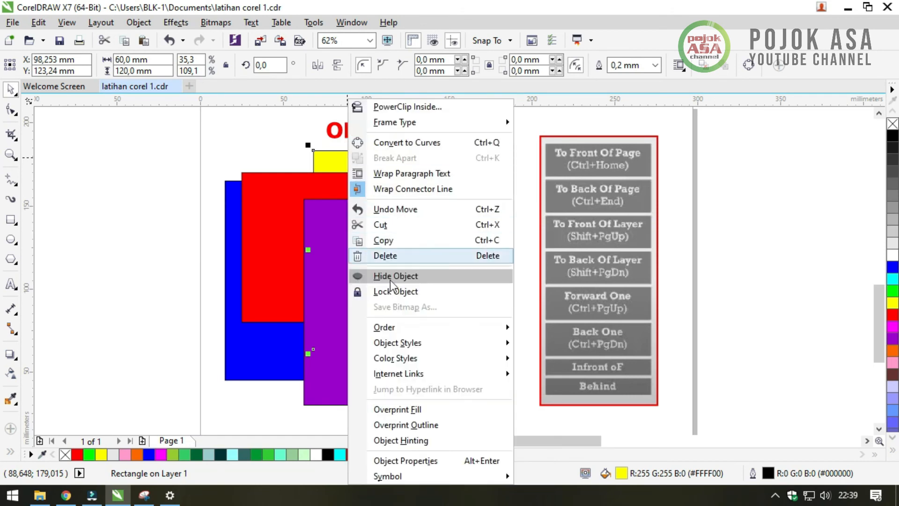
{"action": "mouse_move", "coordinate": [405, 328]}
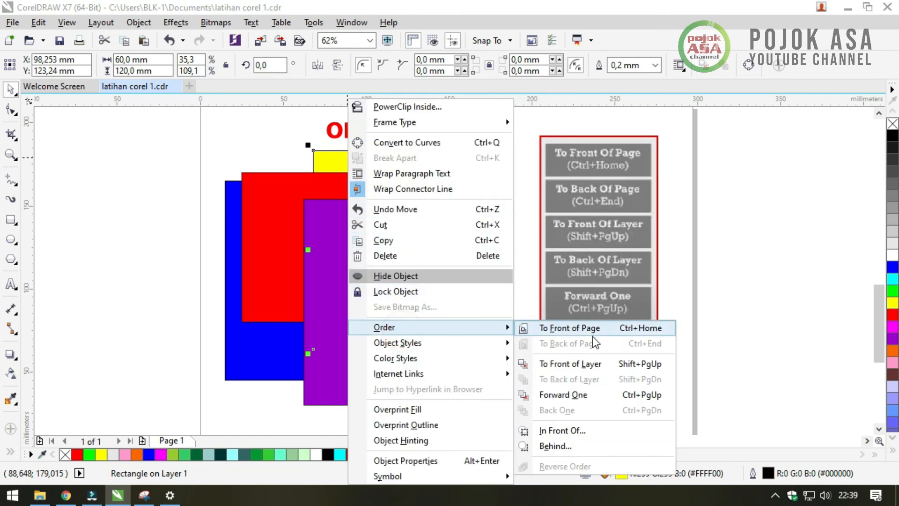
{"action": "left_click", "coordinate": [589, 364]}
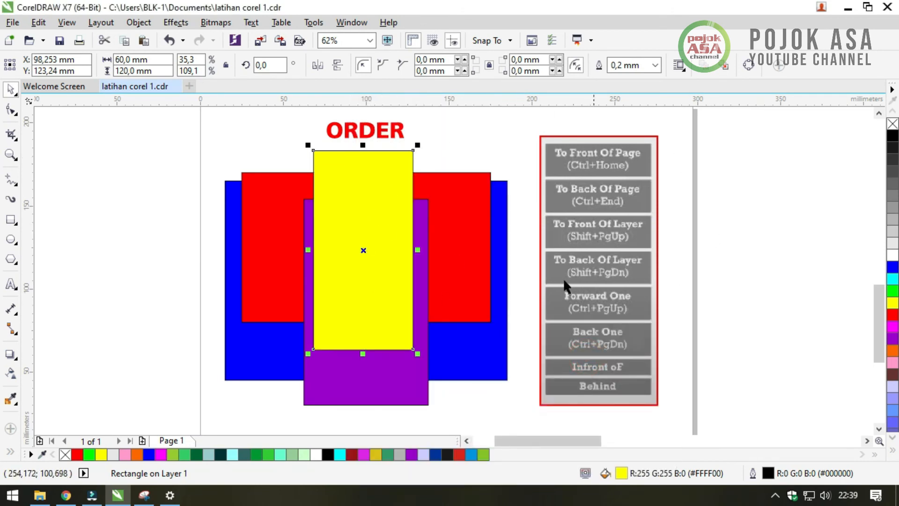
- Align the yellow rectangle's horizontal center with the purple rectangle's center, and clear the selection
{"action": "left_click", "coordinate": [428, 220], "text": "shift"}
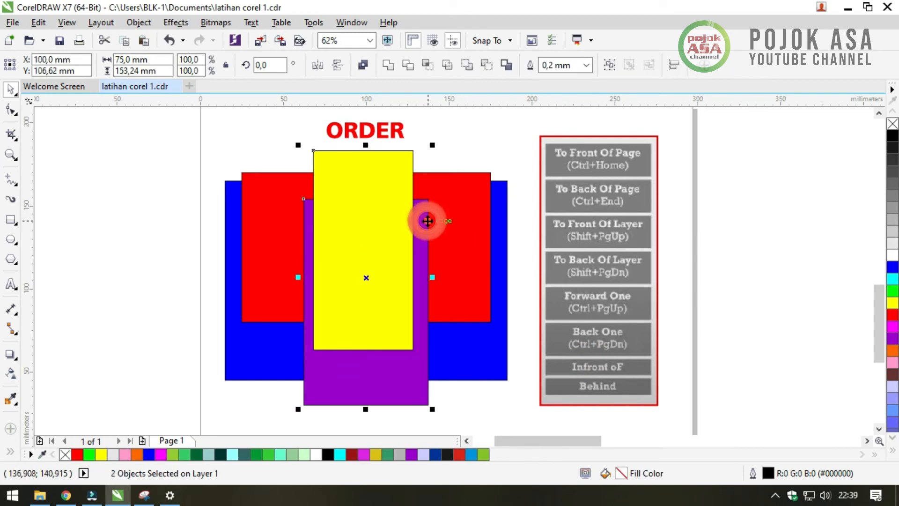
{"action": "key", "text": "c"}
{"action": "left_click", "coordinate": [752, 281]}
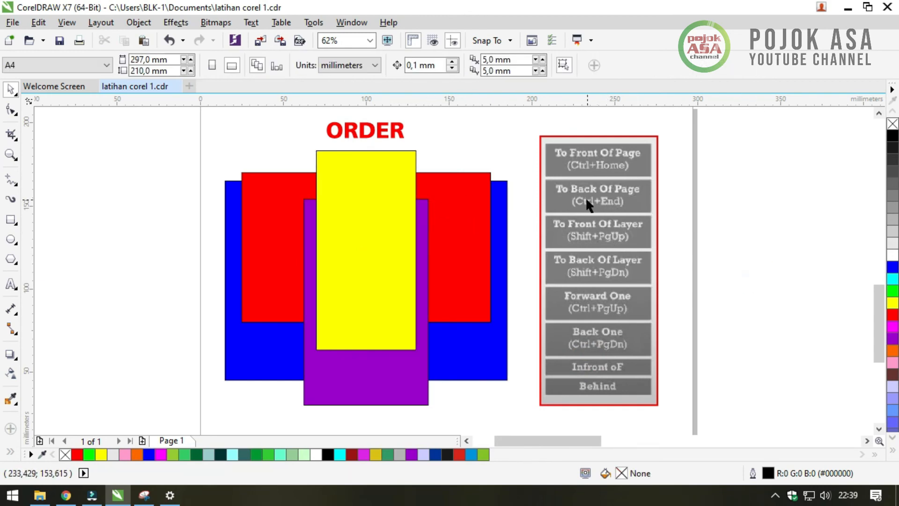
- Send the yellow rectangle behind every object on the page with To Back of Page
{"action": "left_click", "coordinate": [366, 211]}
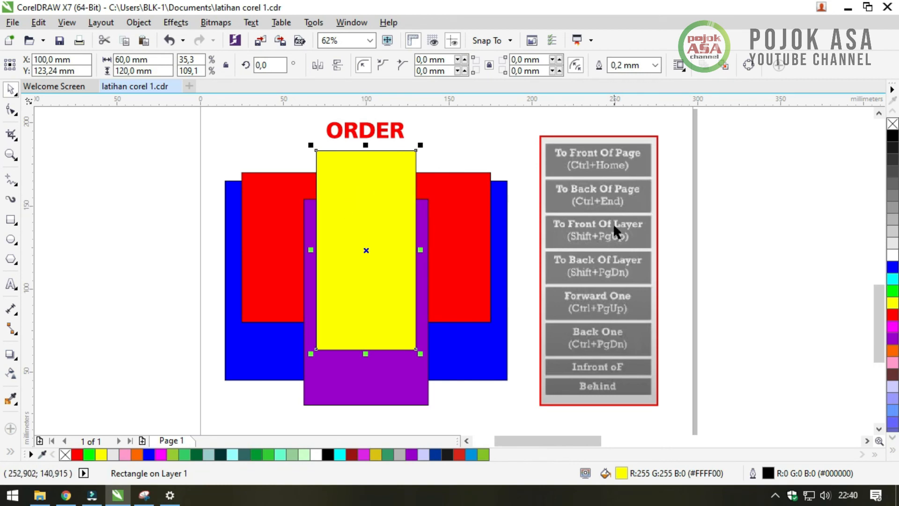
{"action": "right_click", "coordinate": [382, 187]}
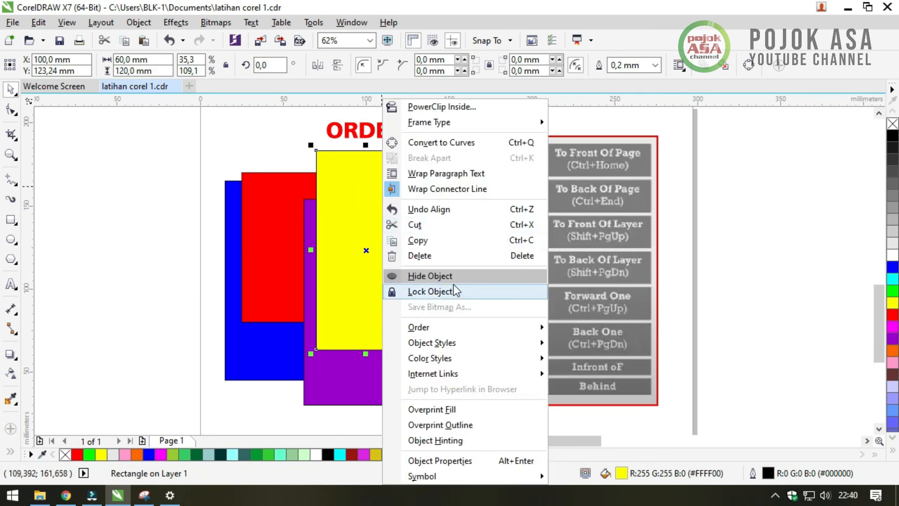
{"action": "mouse_move", "coordinate": [450, 328]}
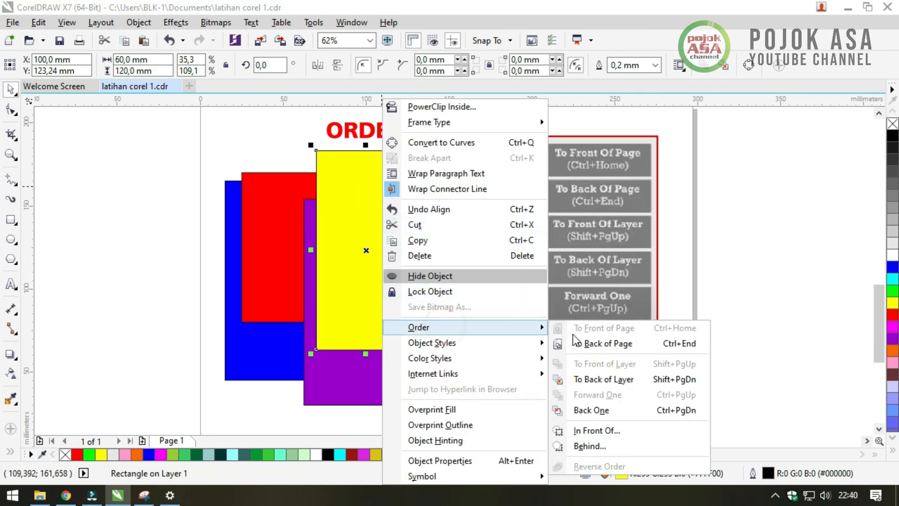
{"action": "left_click", "coordinate": [609, 343]}
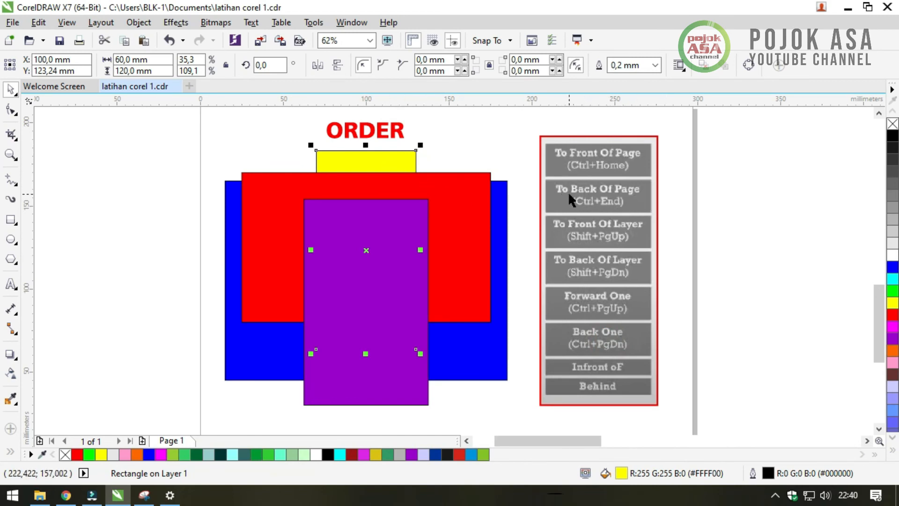
- Bring the yellow rectangle in front of every object on the page with To Front of Page, and deselect it
{"action": "right_click", "coordinate": [386, 160]}
{"action": "mouse_move", "coordinate": [431, 328]}
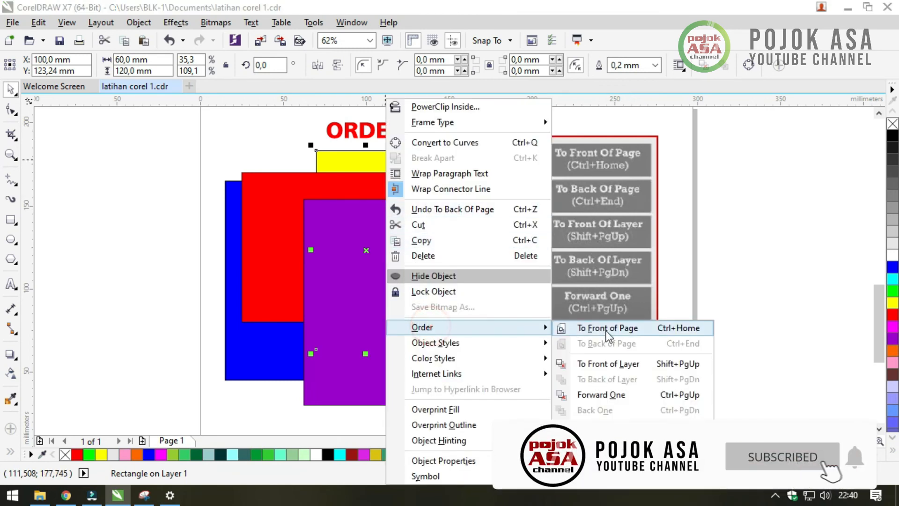
{"action": "left_click", "coordinate": [606, 329]}
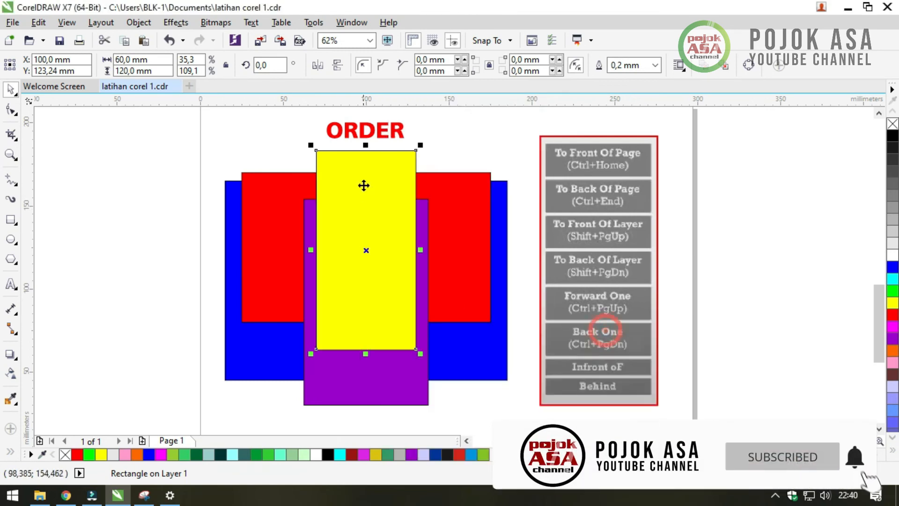
{"action": "left_click", "coordinate": [733, 284]}
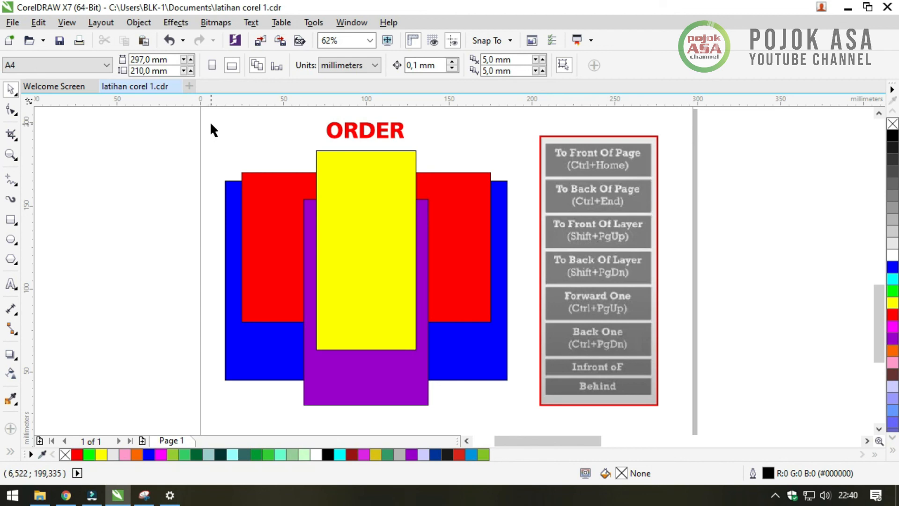
{"action": "left_click_drag", "start_coordinate": [205, 114], "coordinate": [694, 420]}
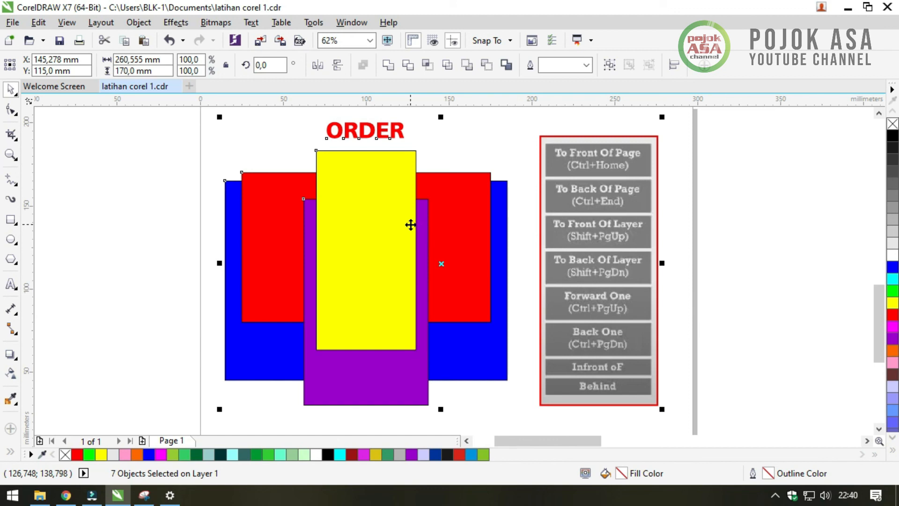
{"action": "left_click", "coordinate": [695, 289]}
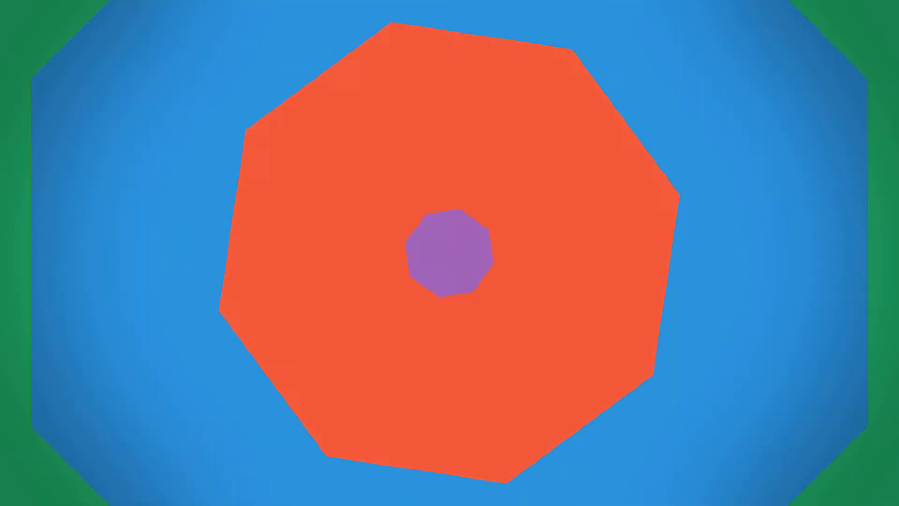